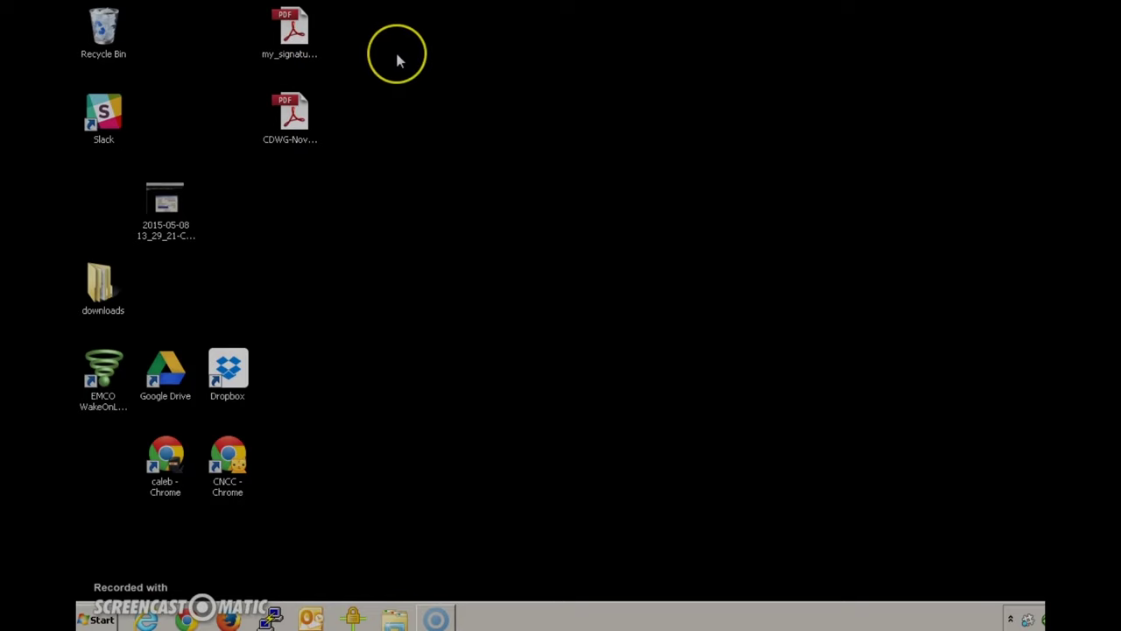
Open my_signature.pdf from the desktop and take a screen capture of the region tightly around the handwritten signature
double_click(293, 40)
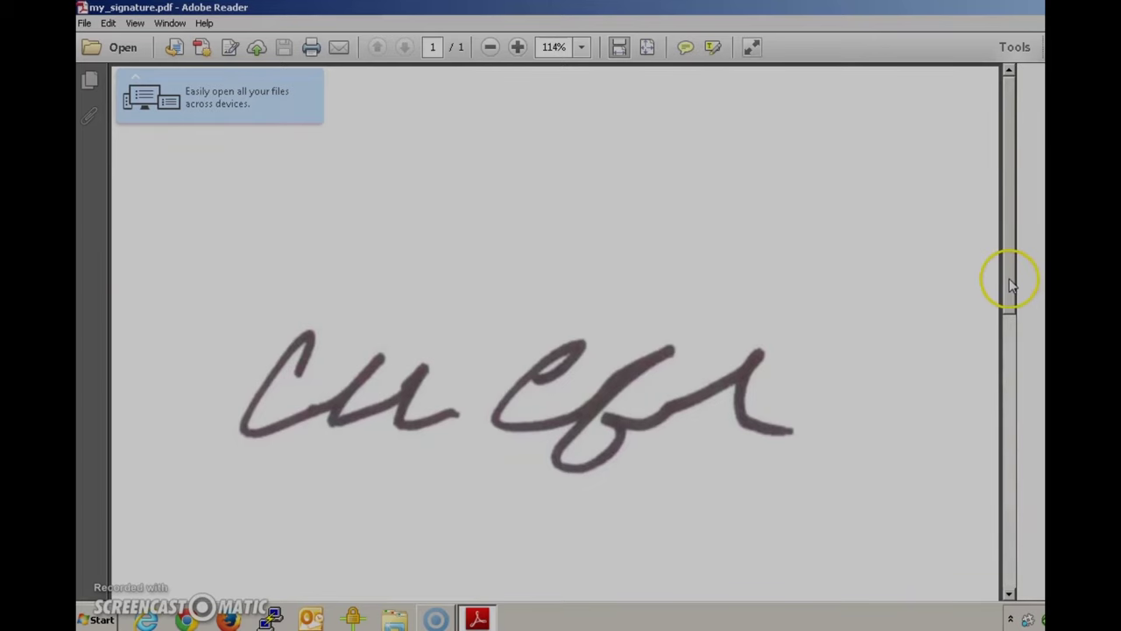
mouse_move(1010, 281)
mouse_down()
mouse_move(1009, 351)
mouse_move(1007, 284)
mouse_up()
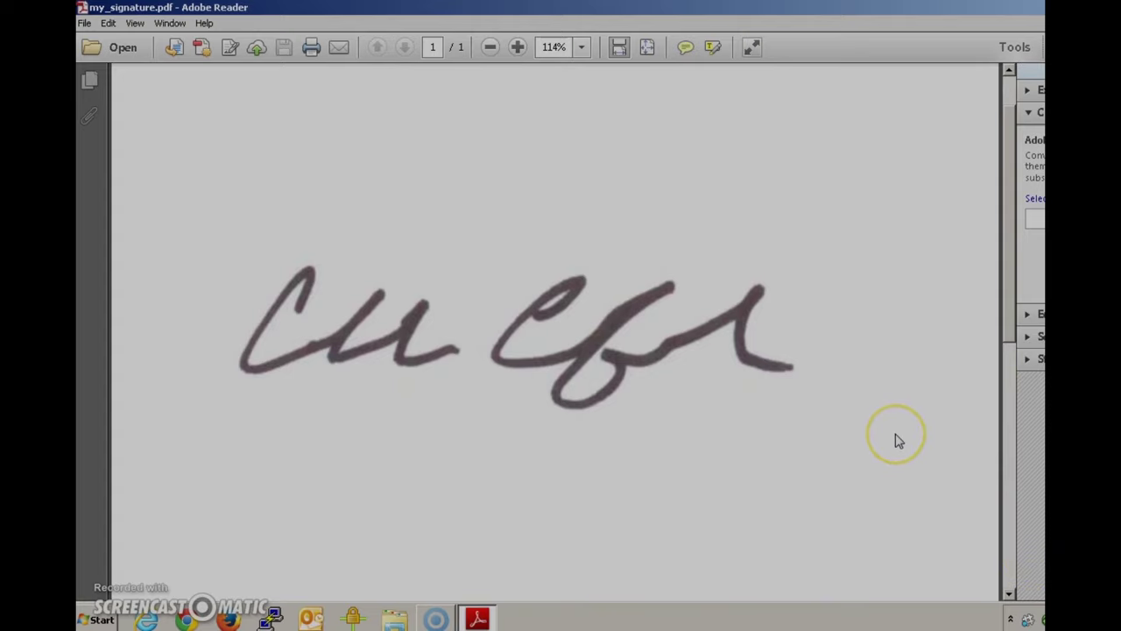
key(Print)
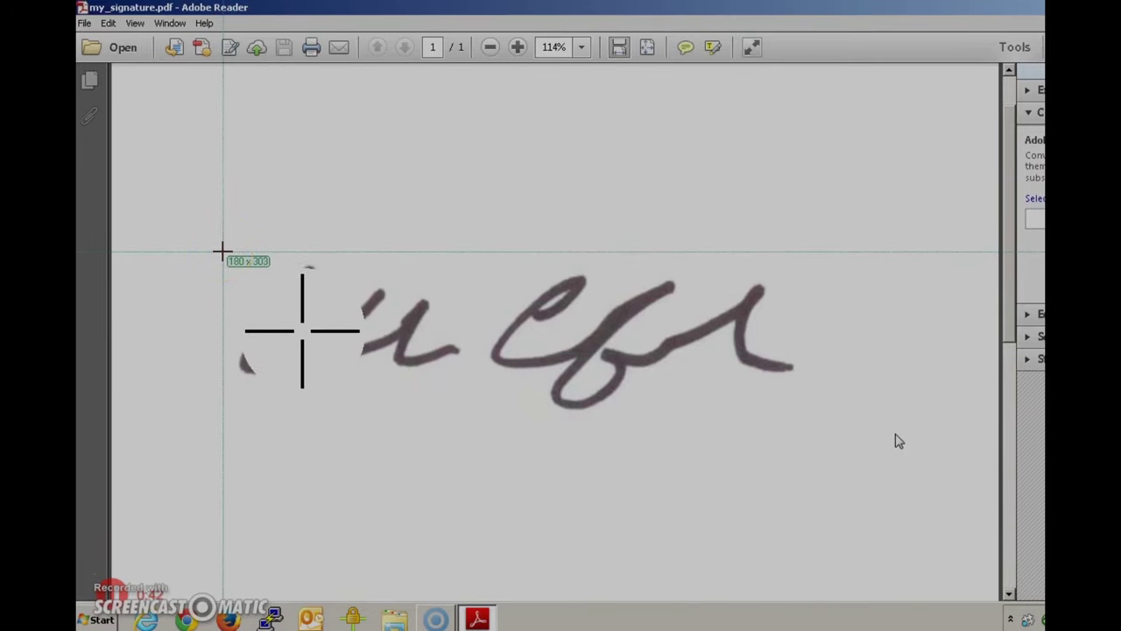
mouse_move(223, 252)
mouse_down()
mouse_move(783, 373)
mouse_move(809, 417)
mouse_up()
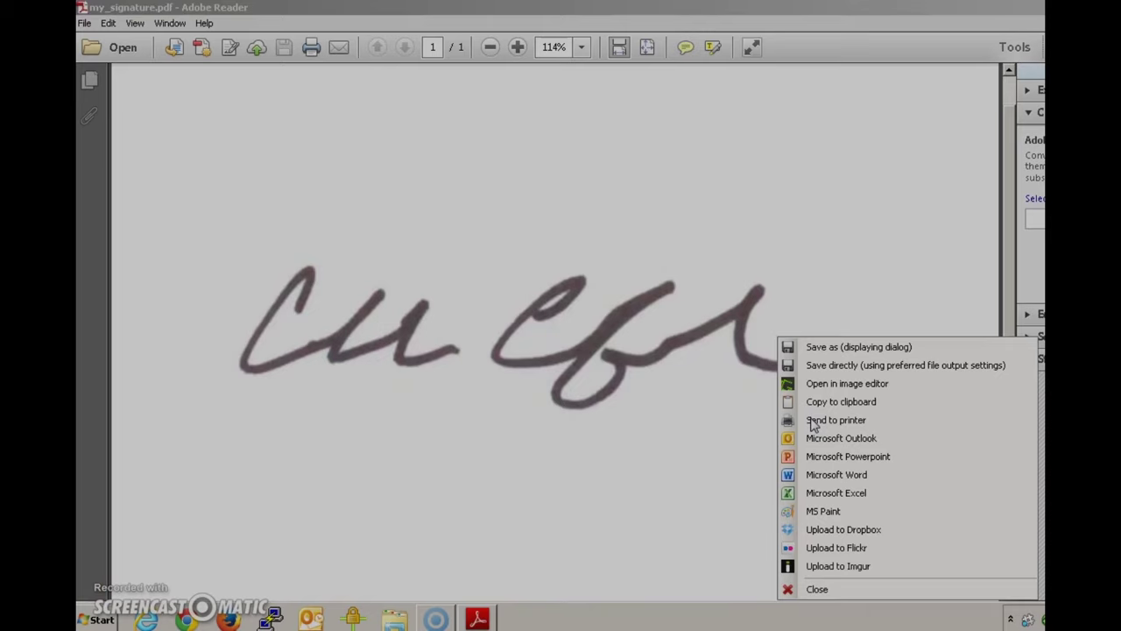
Save the signature capture to the Desktop as my_signature.png and close the signature PDF
click(832, 347)
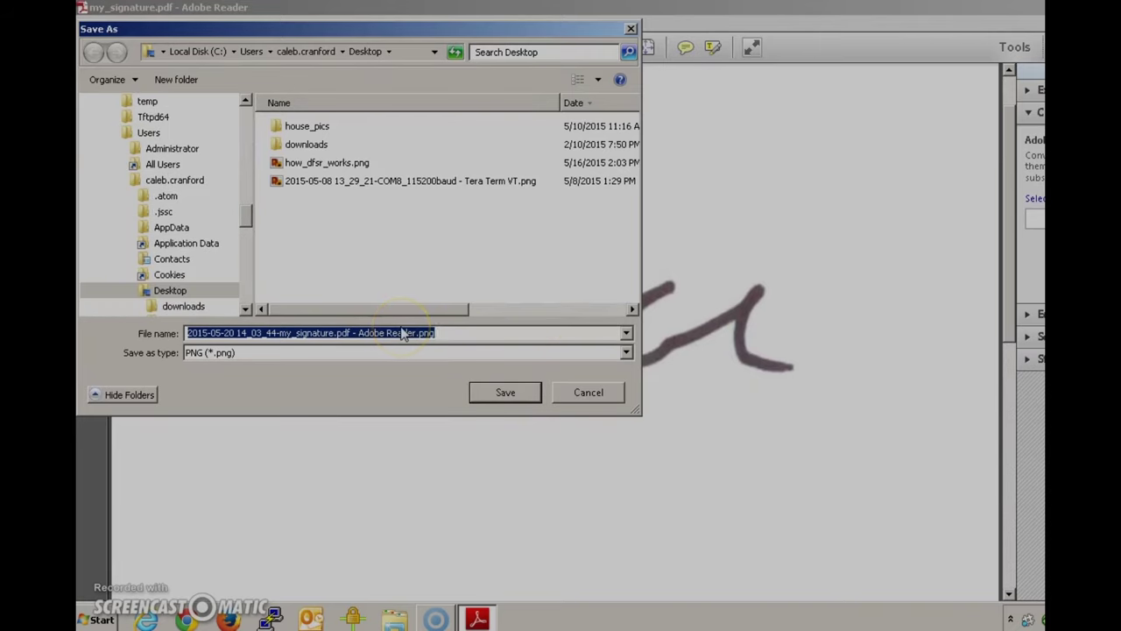
text(my_sign)
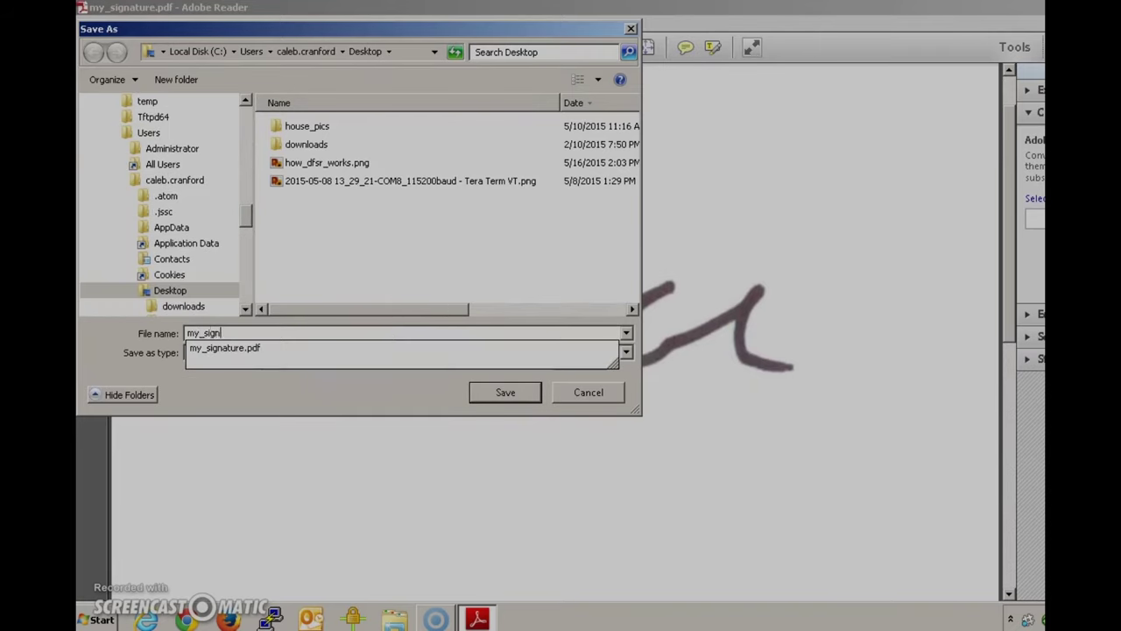
key(Down)
key(BackSpace)
text(ng)
key(Return)
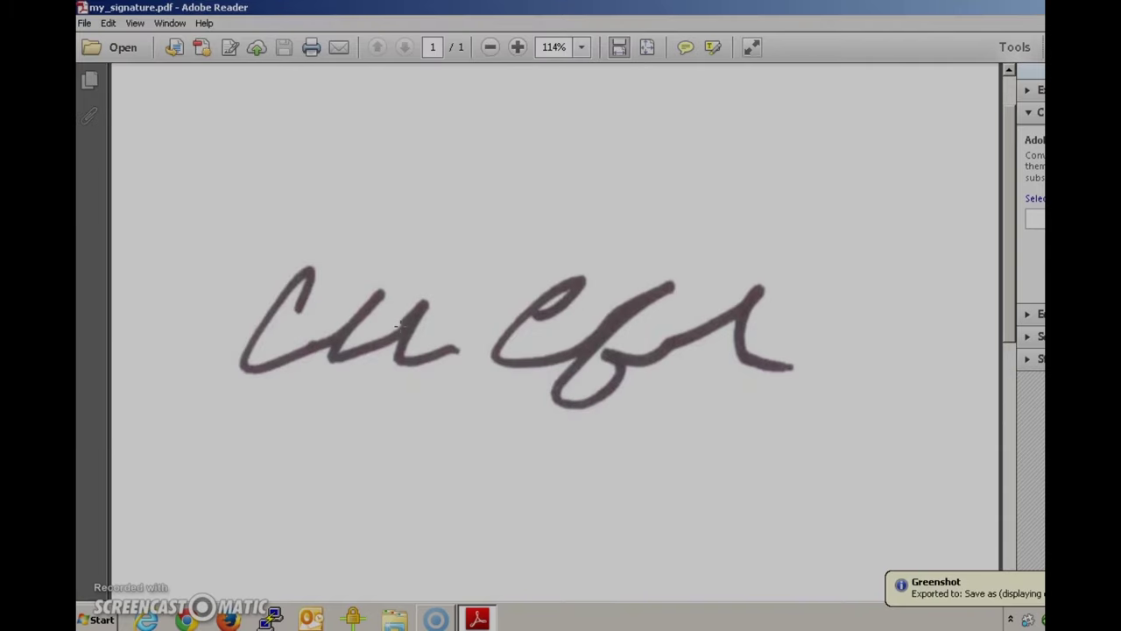
key(alt+F4)
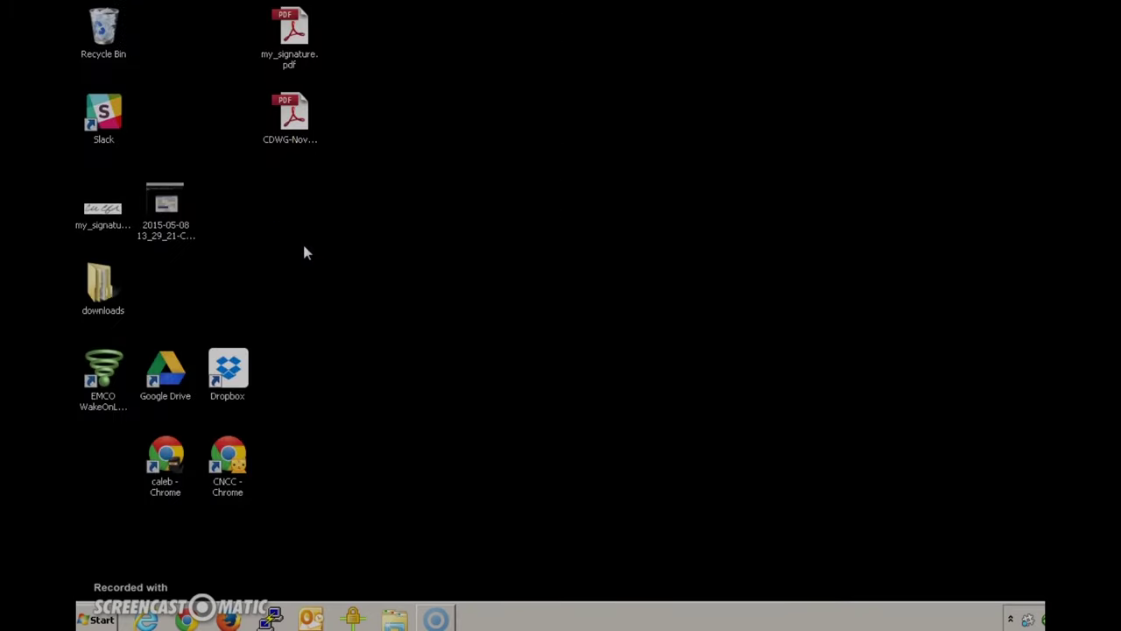
Open CDWG-Nov2014-1BHKRBS-POrequest.pdf from the desktop and show the Fill & Sign tools
double_click(294, 114)
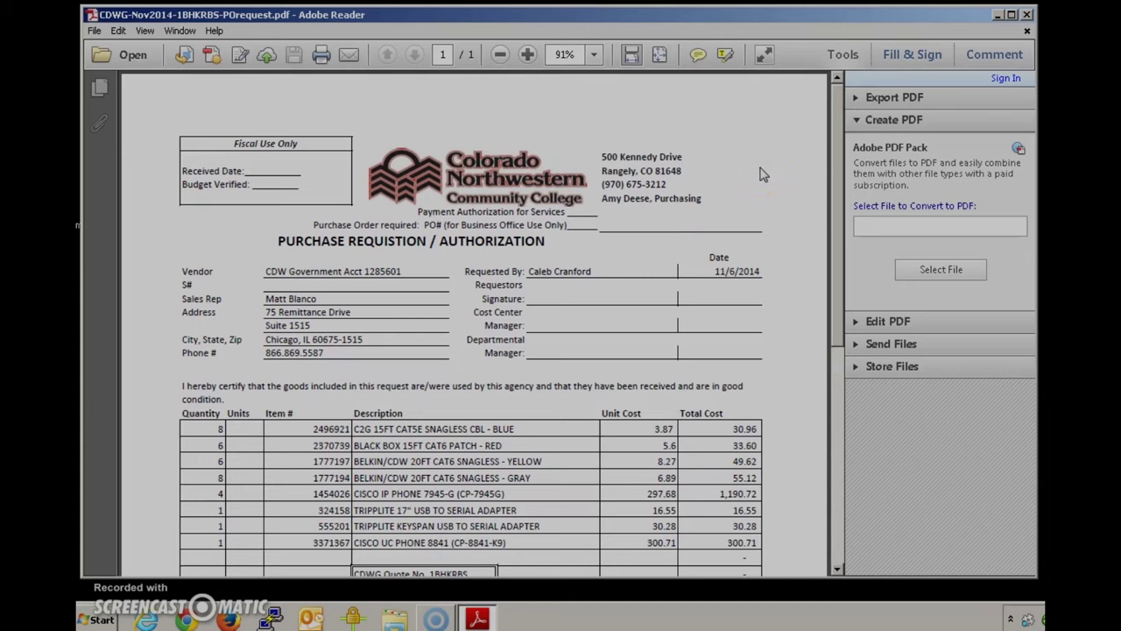
click(777, 147)
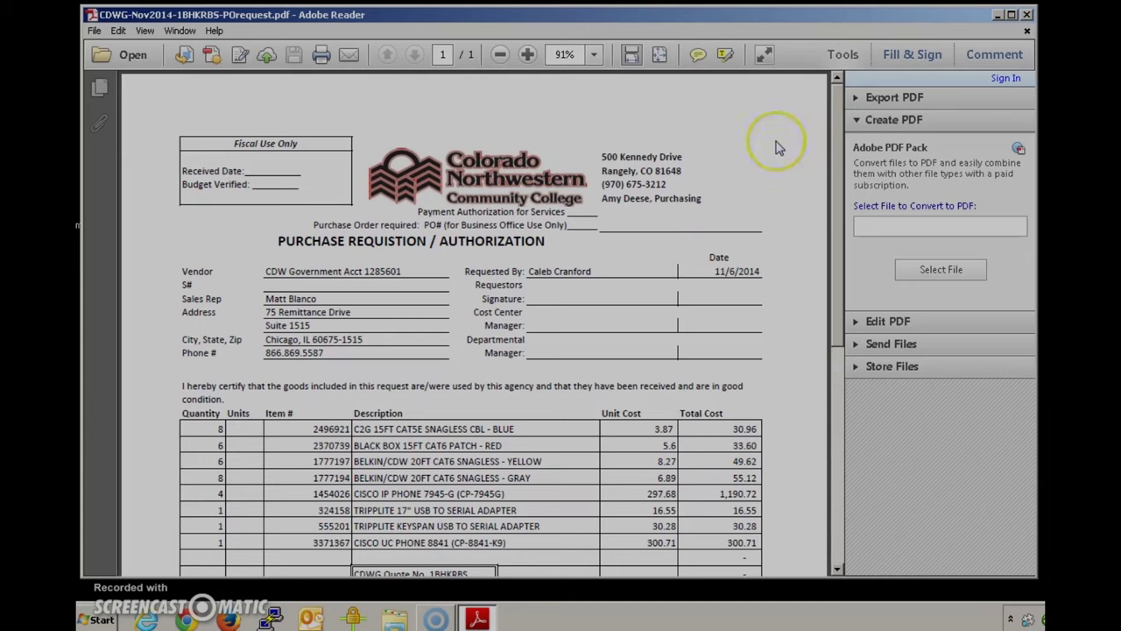
click(911, 57)
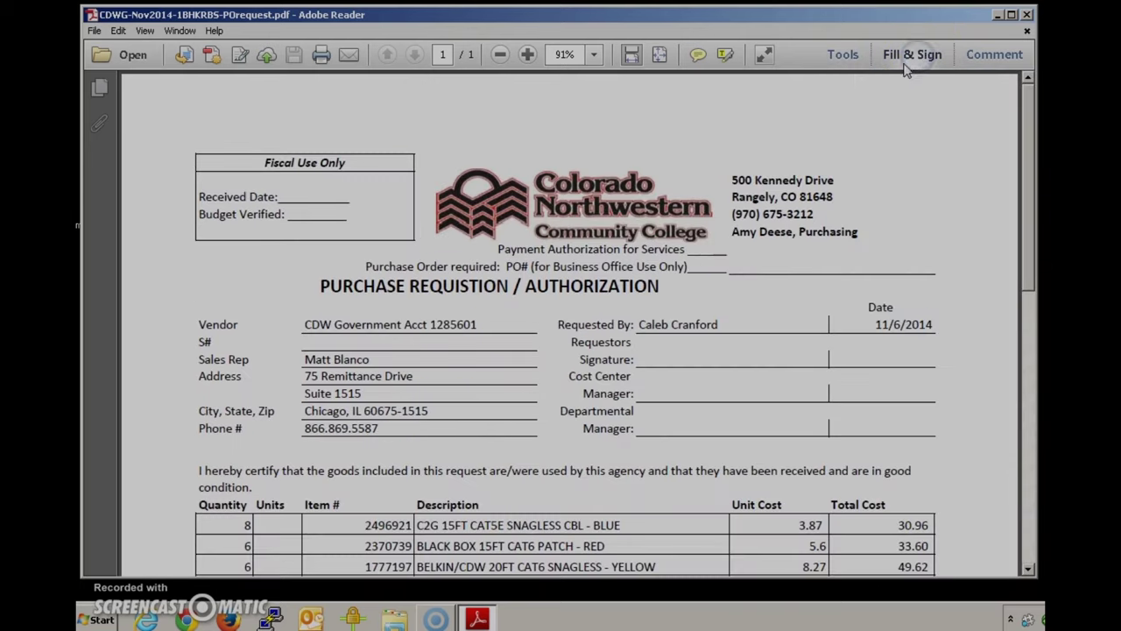
click(909, 66)
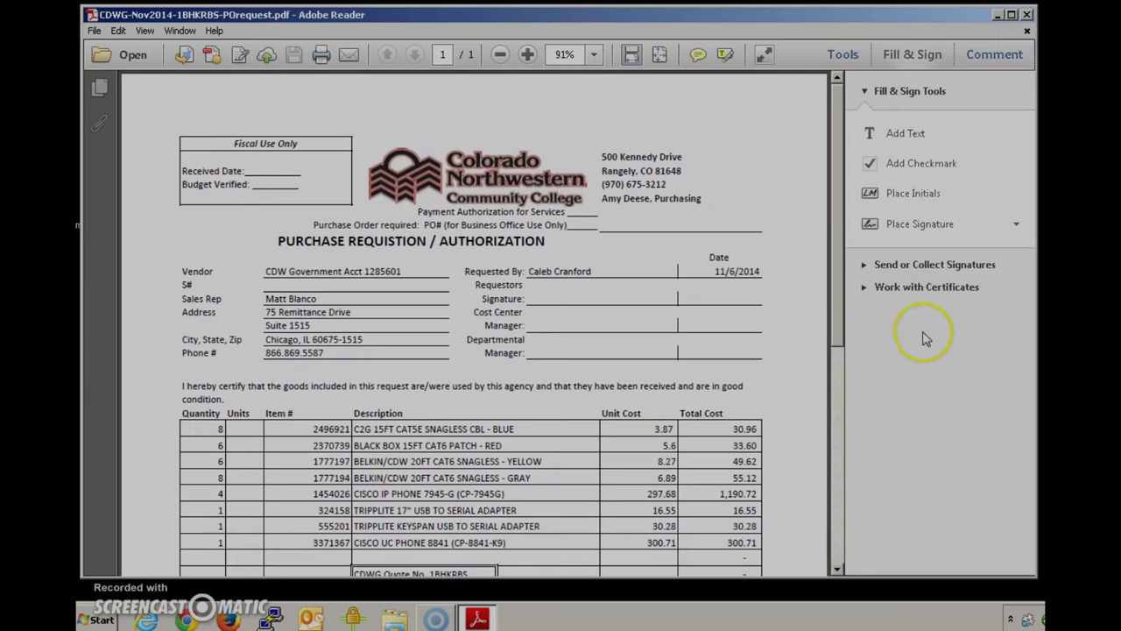
Clear the saved signature and start placing a new one
click(1017, 227)
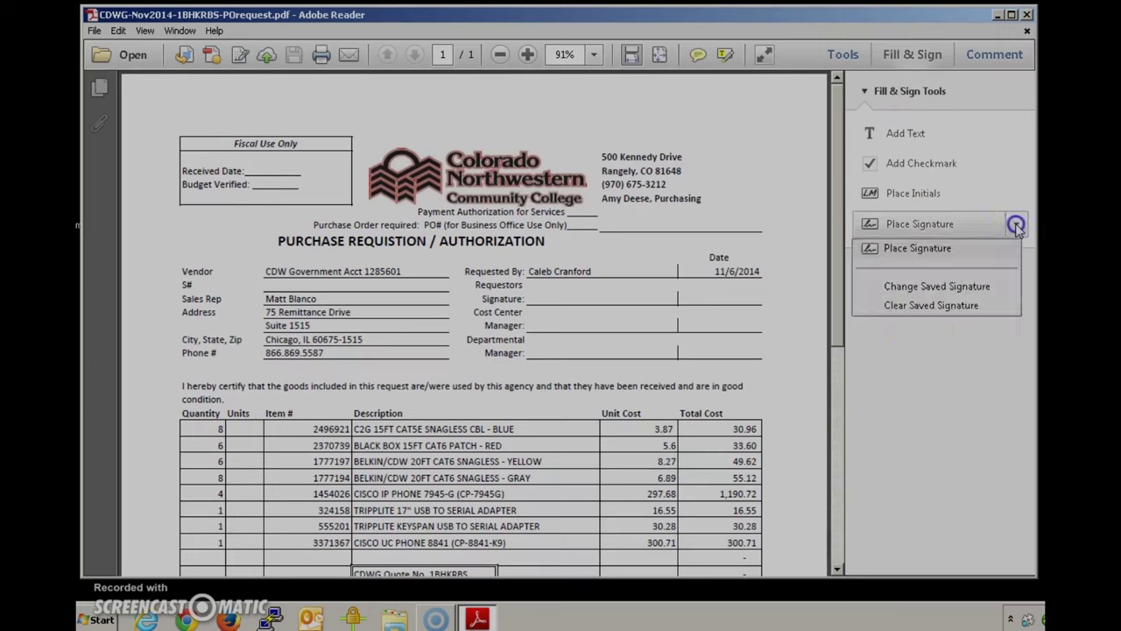
click(933, 305)
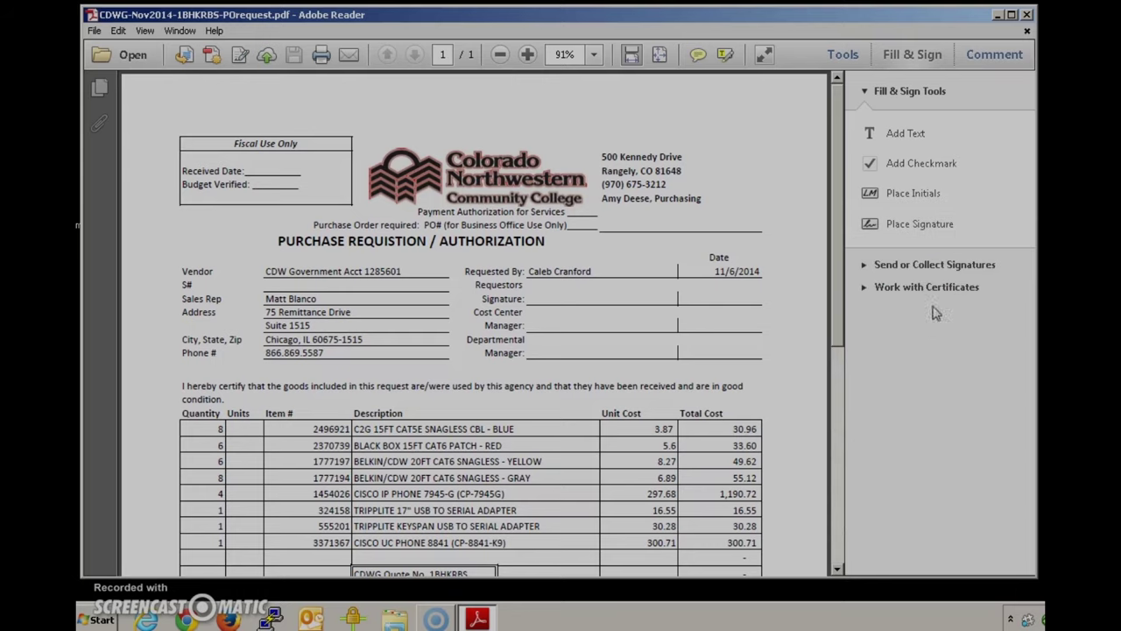
click(918, 226)
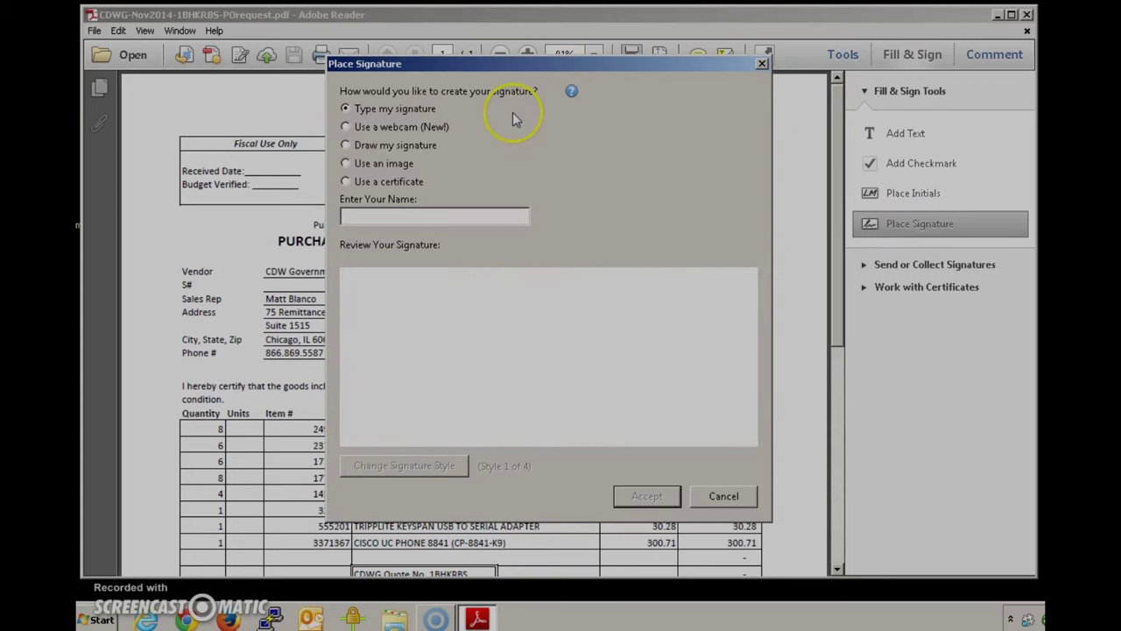
Try creating the signature by drawing it freehand and by entering a sample name as text
click(346, 146)
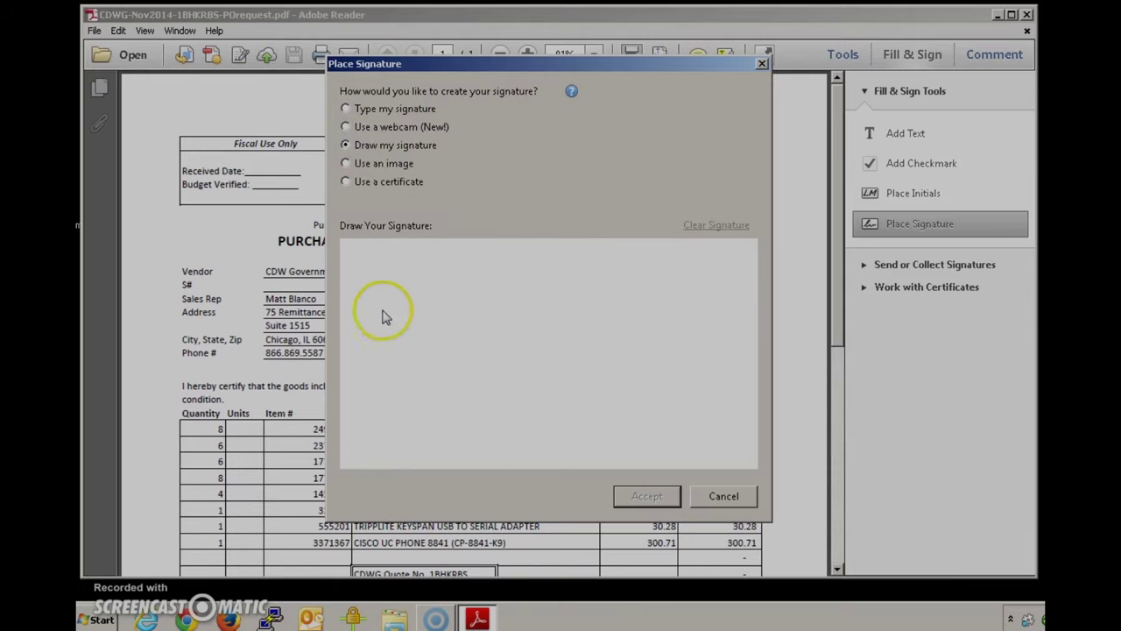
mouse_move(400, 273)
mouse_down()
mouse_move(362, 358)
mouse_move(440, 311)
mouse_move(516, 317)
mouse_move(623, 290)
mouse_move(669, 317)
mouse_move(657, 324)
mouse_up()
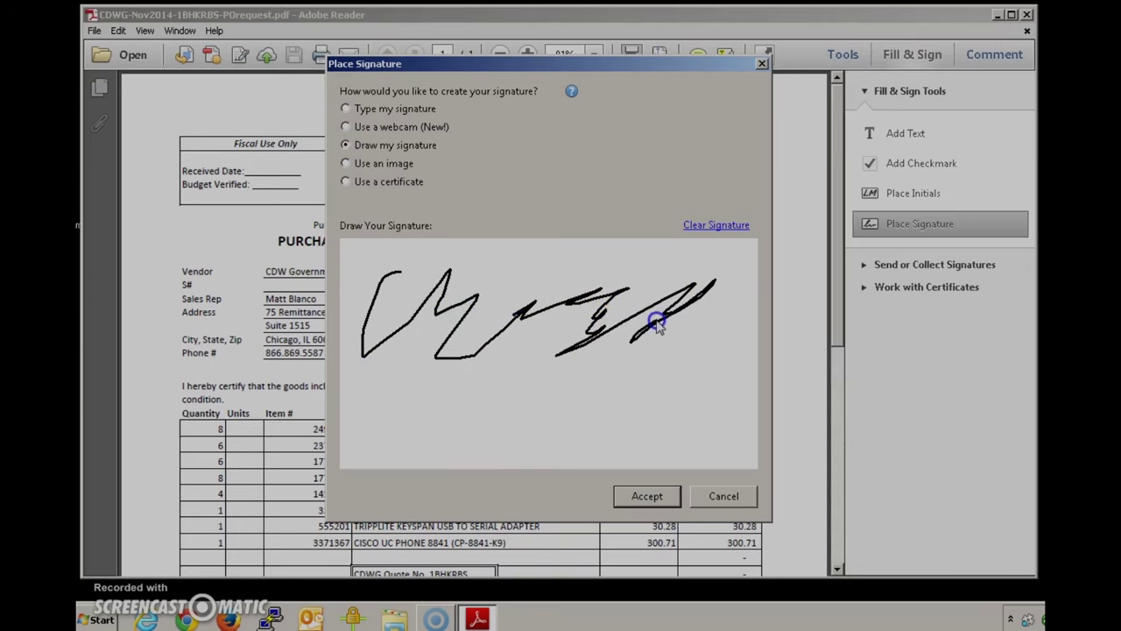
click(345, 109)
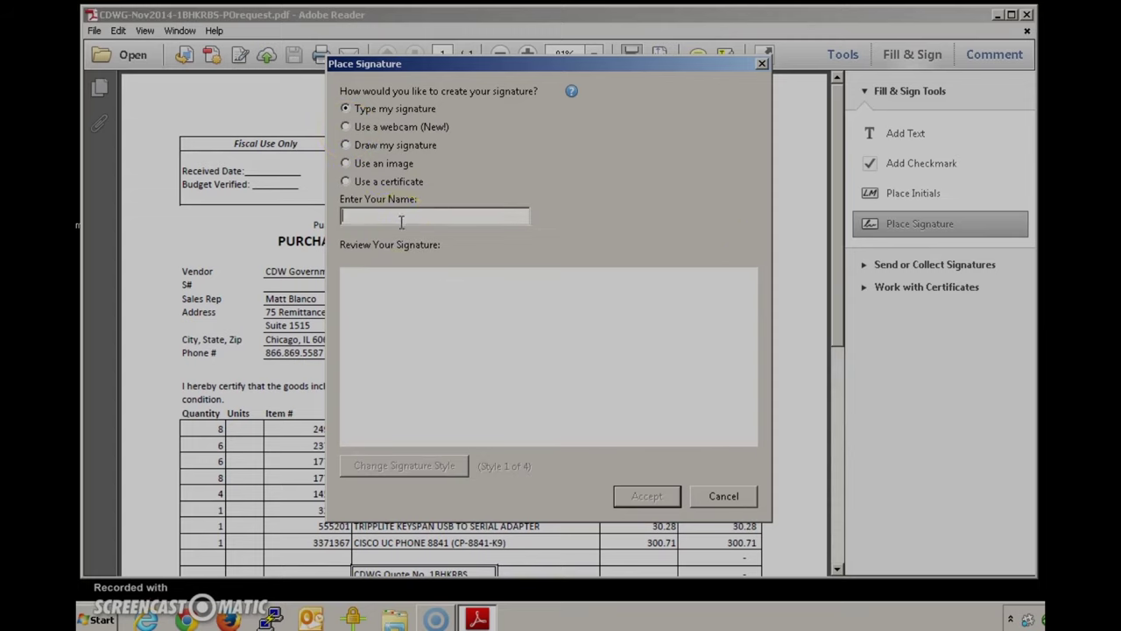
text(Bob Science)
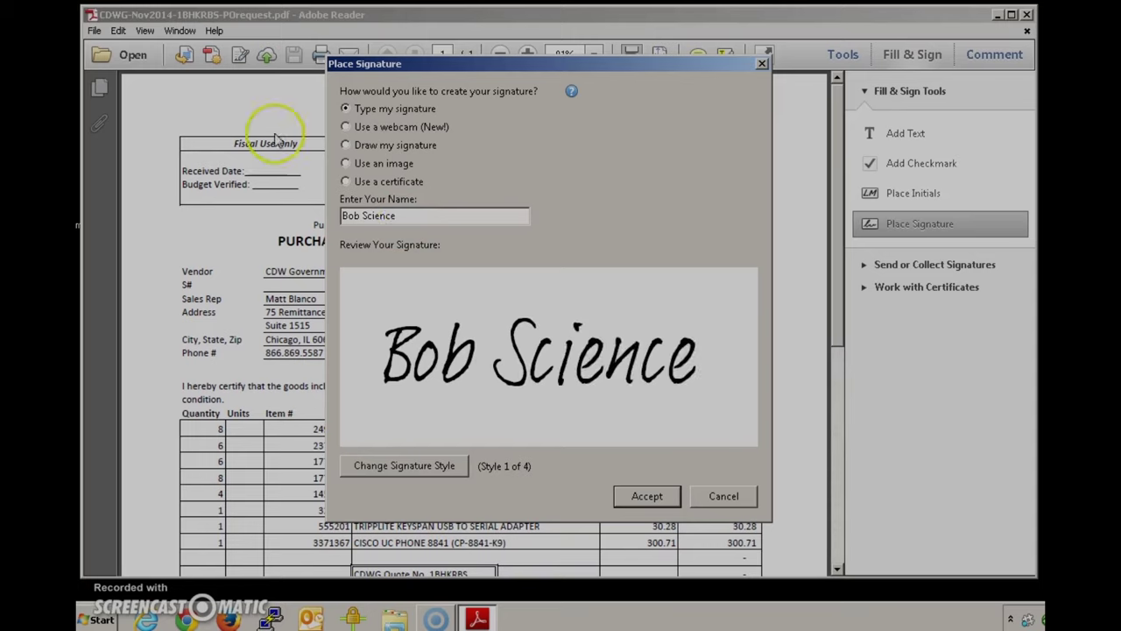
Create the signature from an image, using my_signature.png from the Desktop, and accept it
click(346, 164)
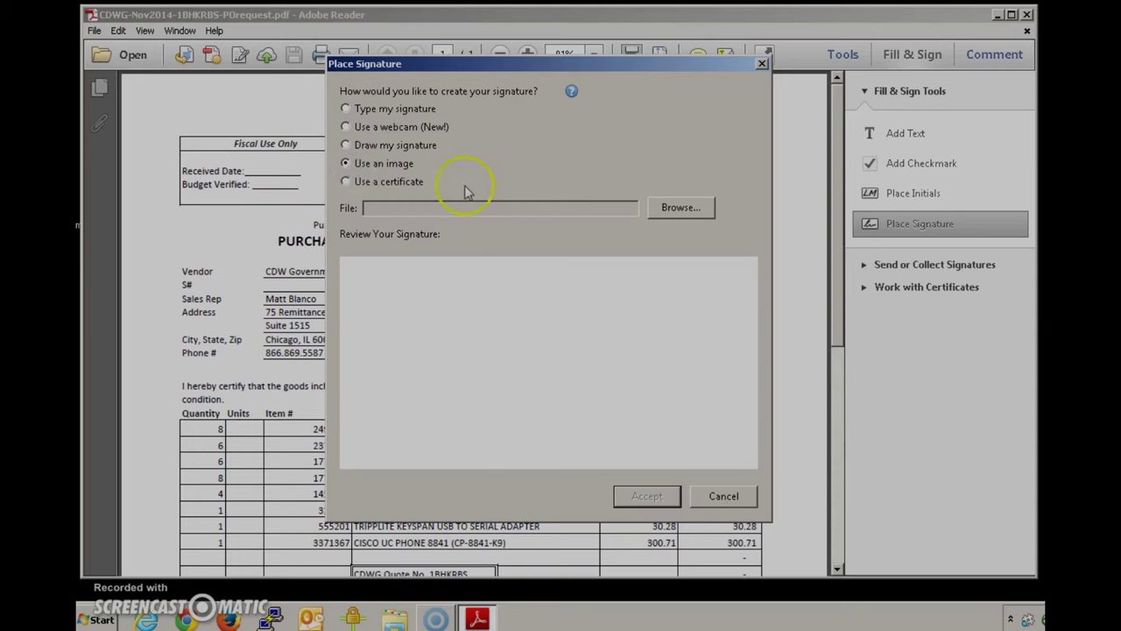
click(686, 207)
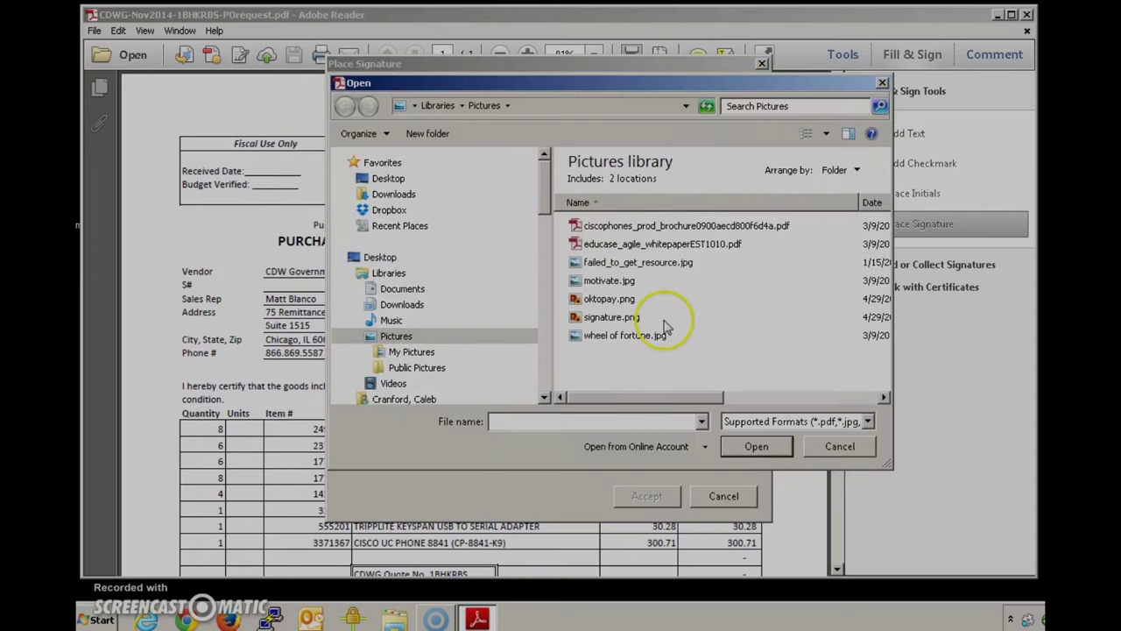
click(388, 178)
click(389, 179)
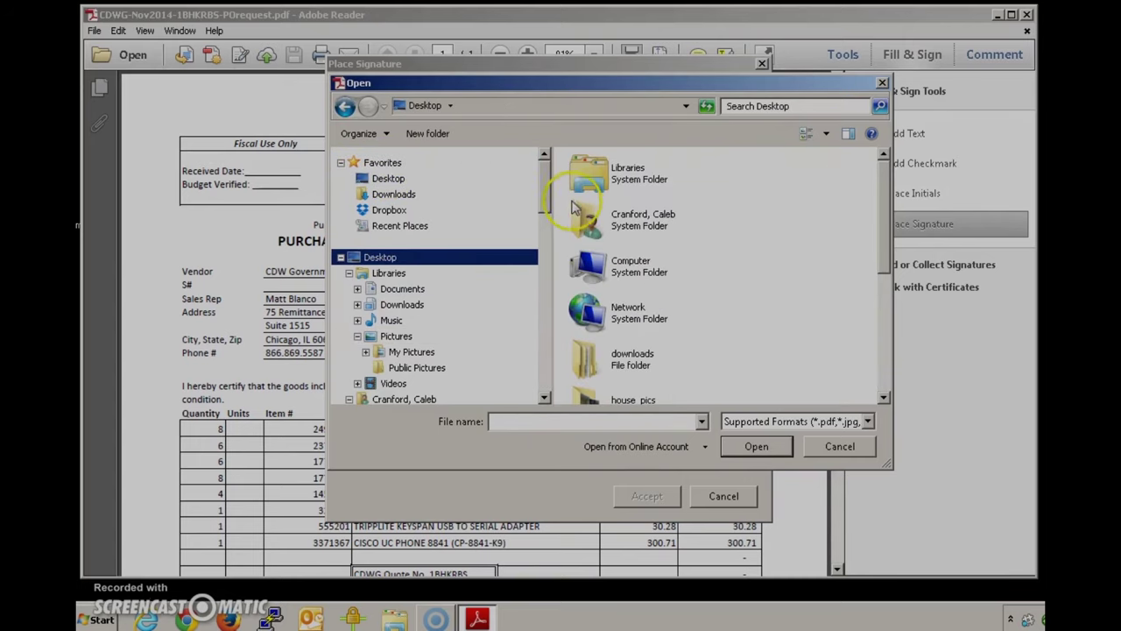
click(885, 350)
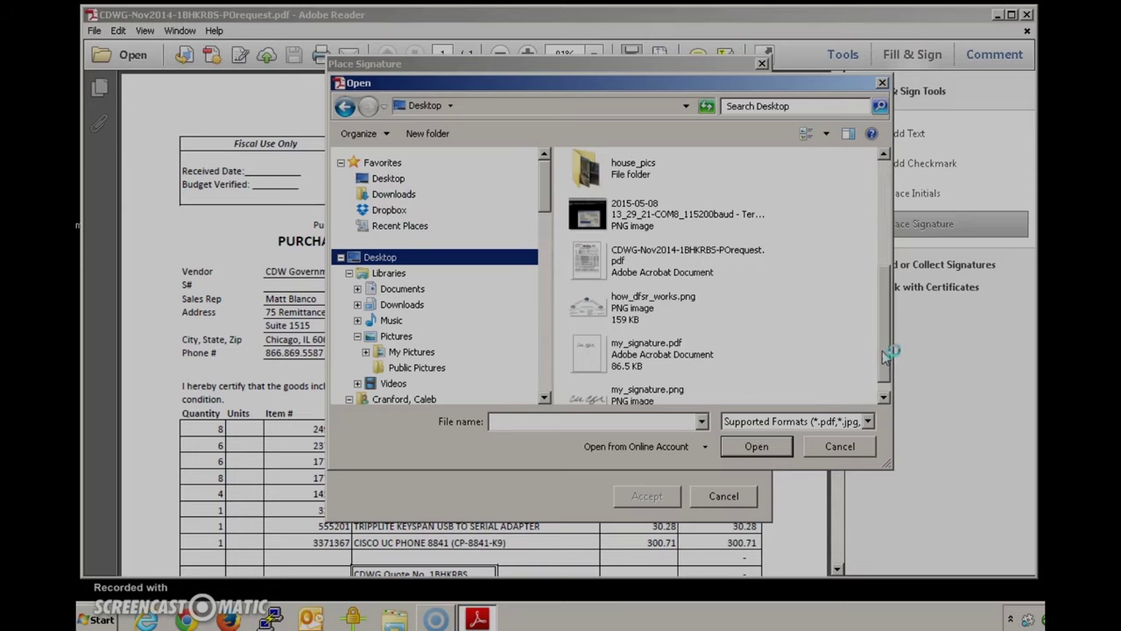
click(633, 390)
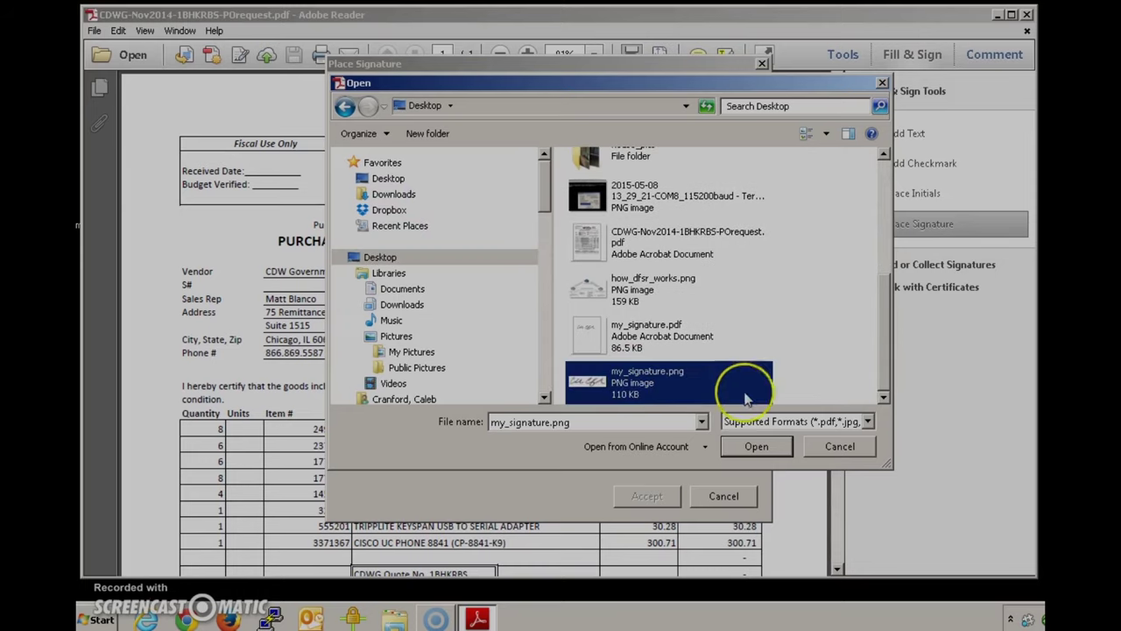
click(756, 447)
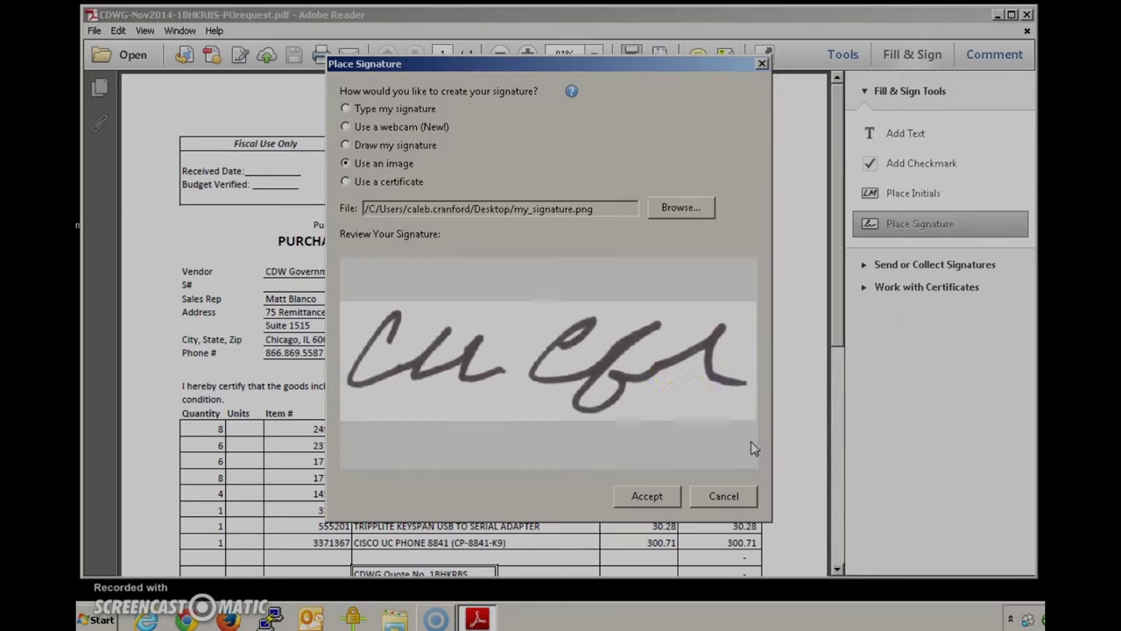
click(645, 497)
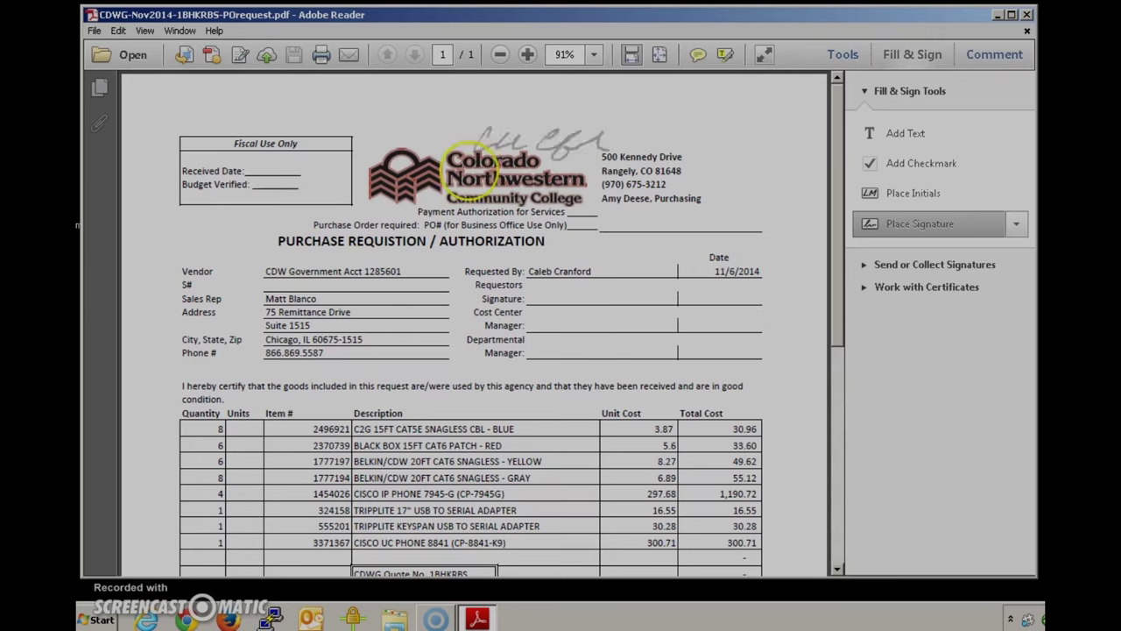
Place the signature on the purchase request, then move and resize it to fit the Requestors Signature line
click(543, 127)
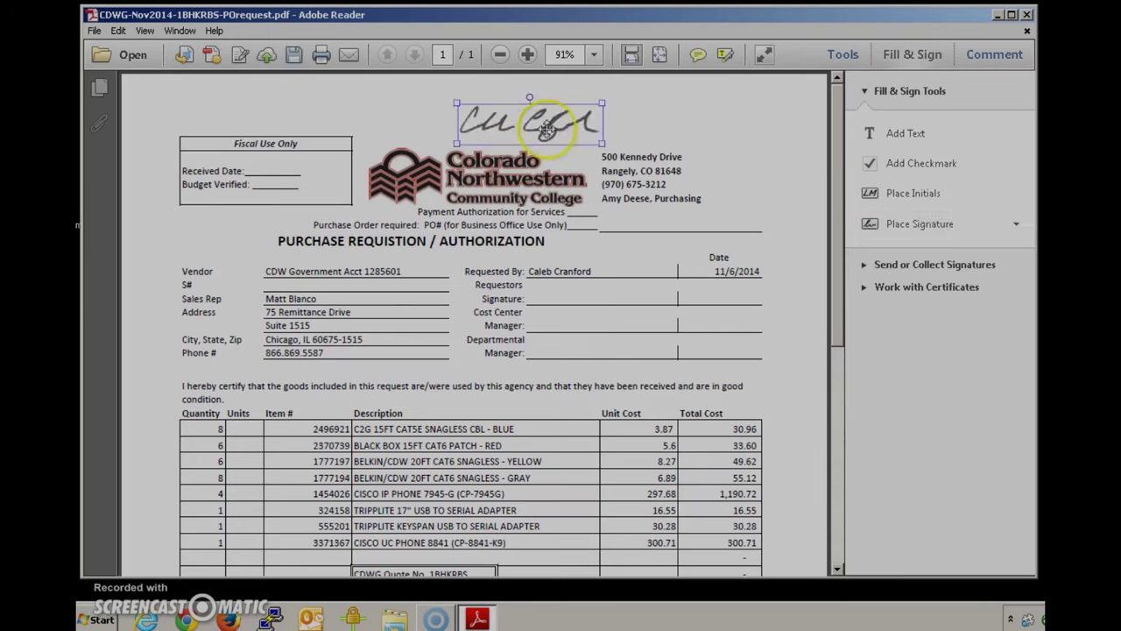
drag(603, 142, 715, 177)
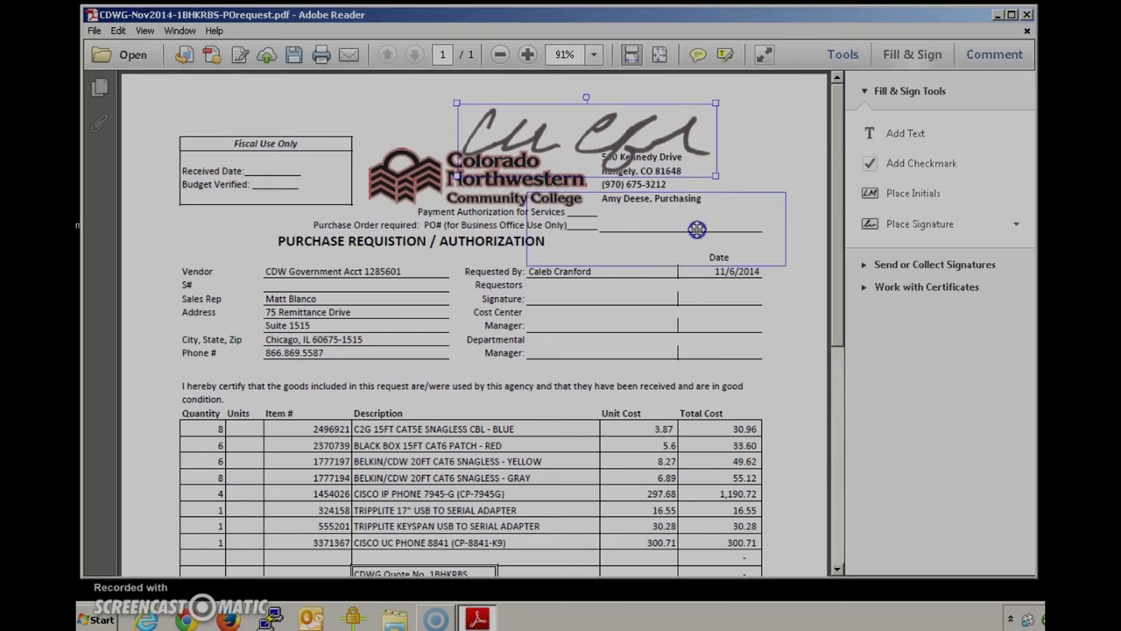
drag(697, 228, 697, 313)
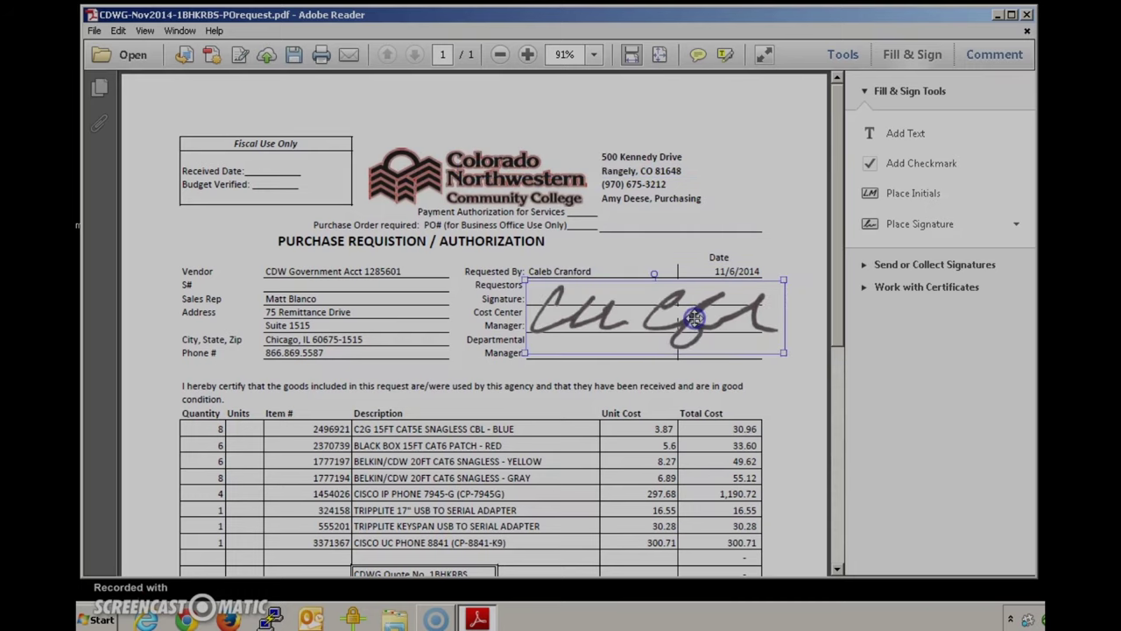
click(779, 355)
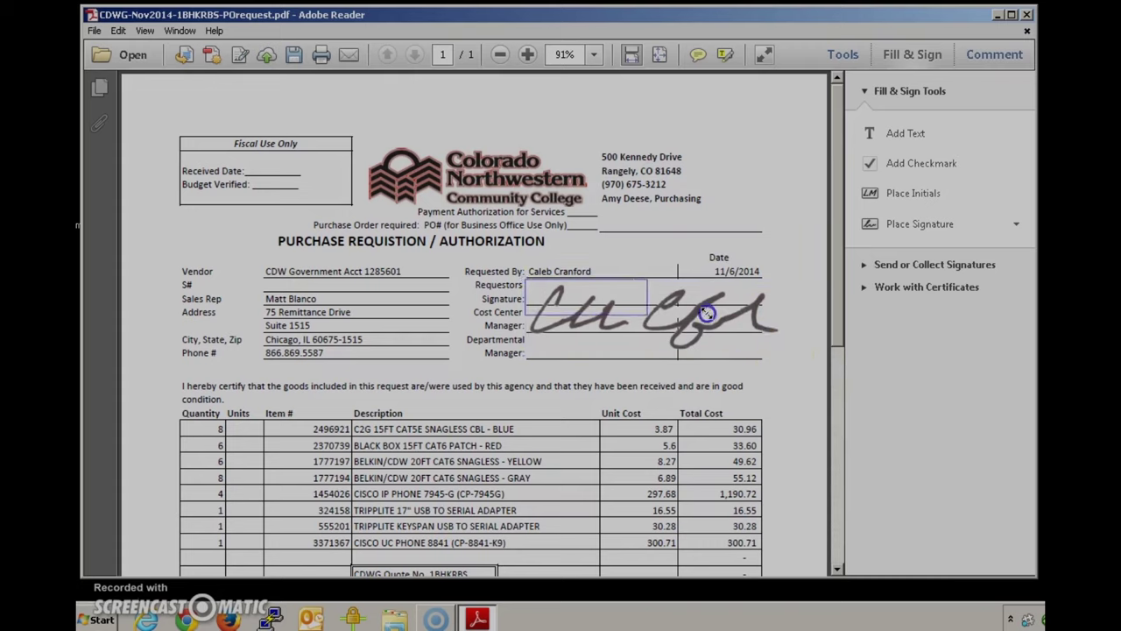
drag(706, 313, 740, 322)
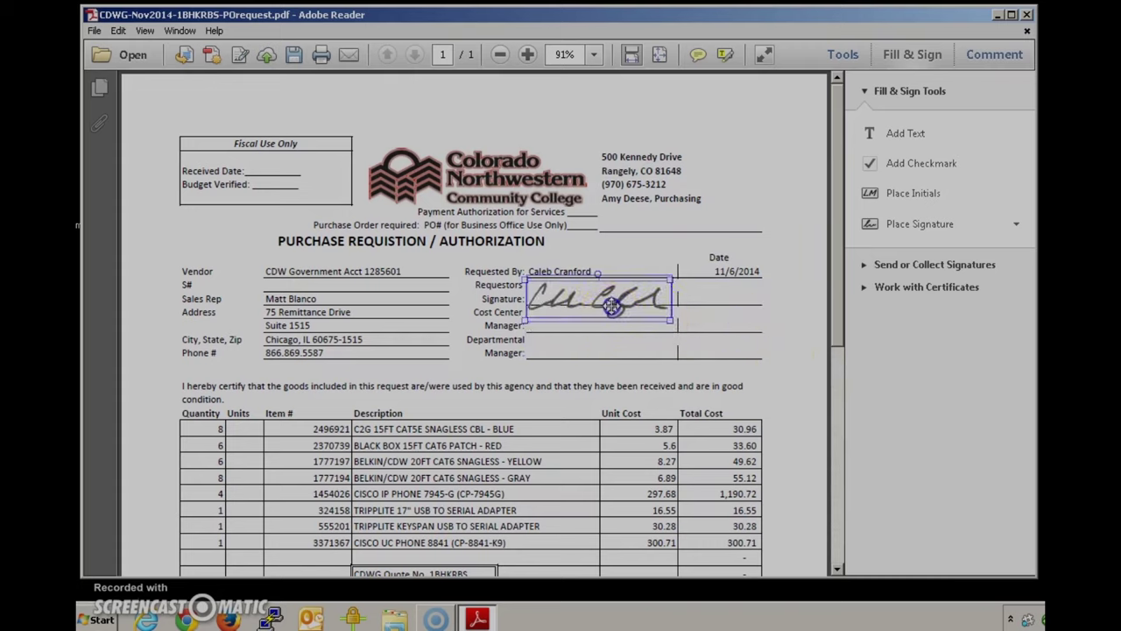
mouse_move(671, 319)
mouse_down()
mouse_move(657, 338)
mouse_move(608, 333)
mouse_move(668, 313)
mouse_up()
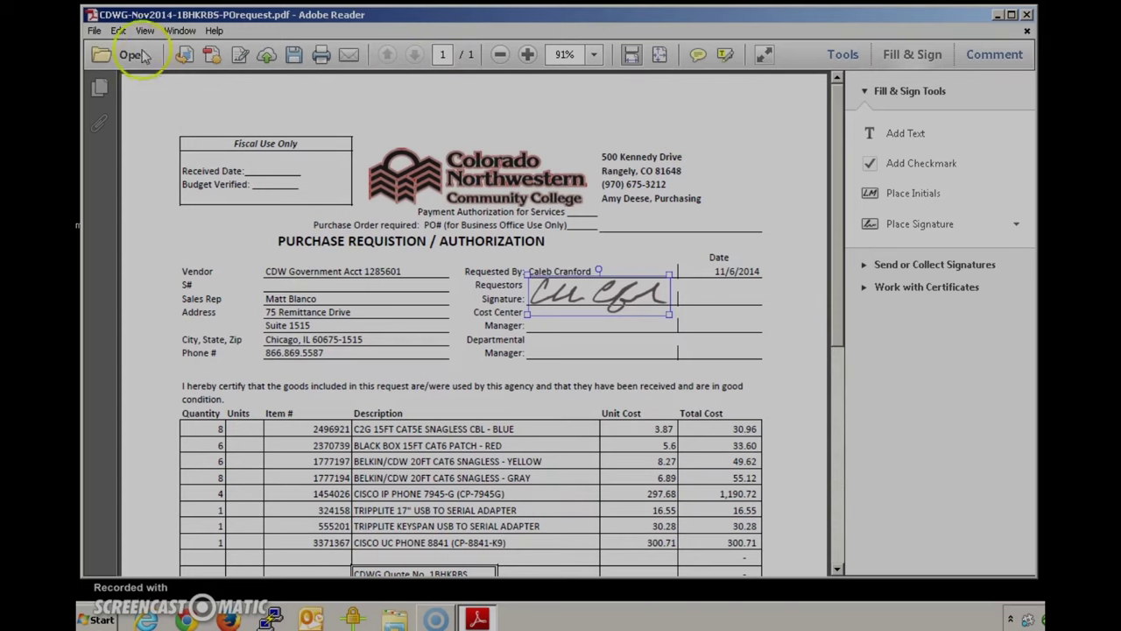
Save the signed document as a new PDF named CDWG-Nov2014-1BHKRBS-POrequest-signed.pdf on the Desktop
click(93, 31)
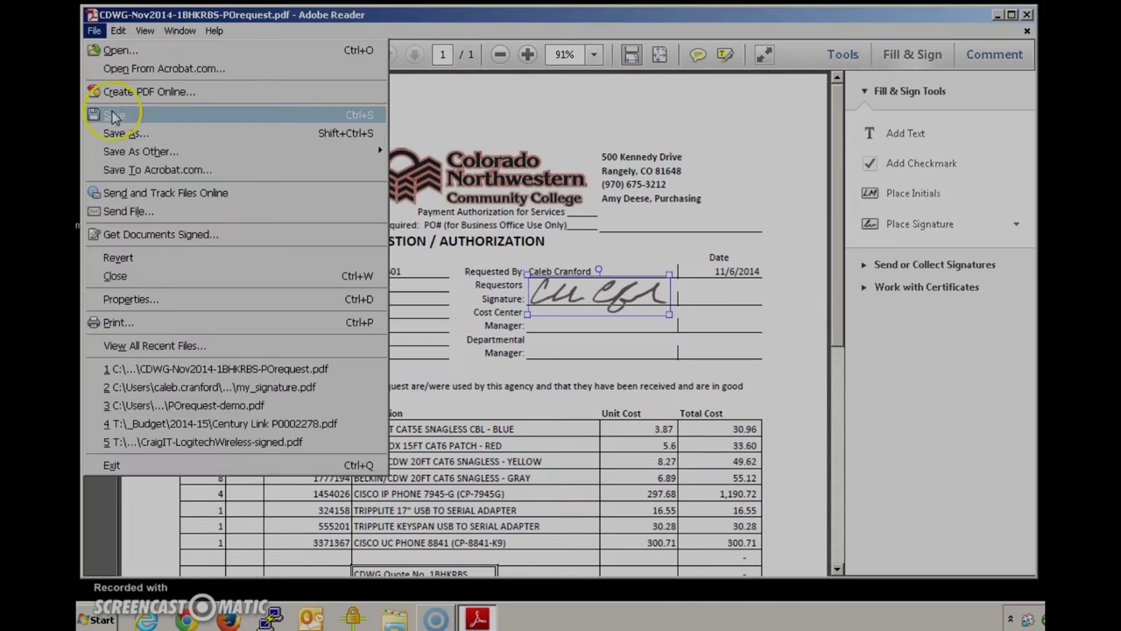
click(125, 133)
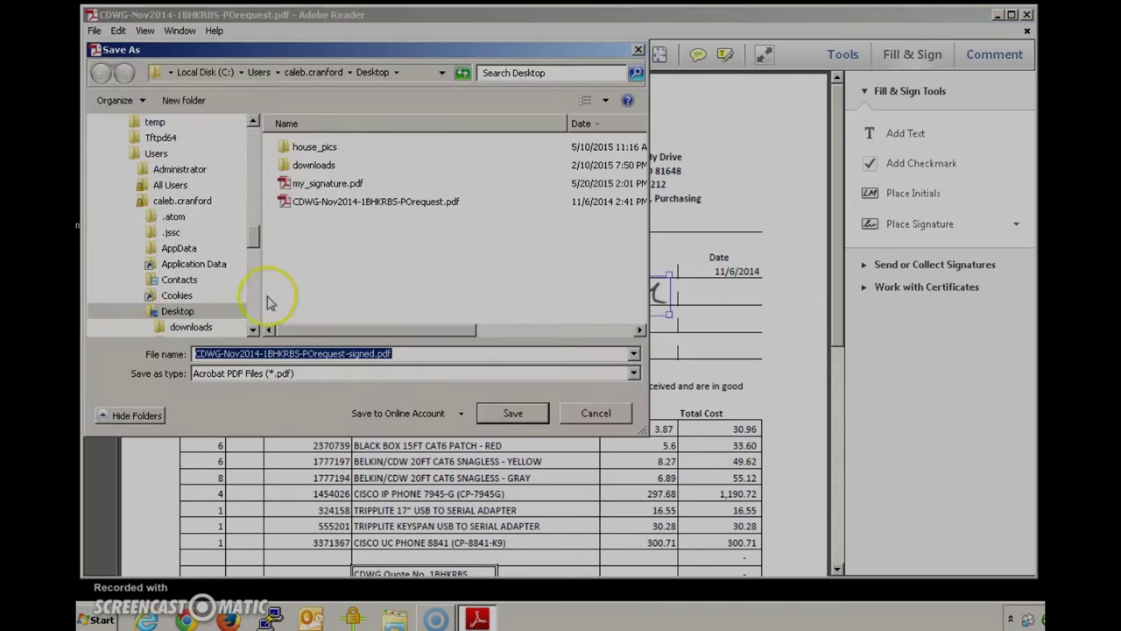
click(513, 415)
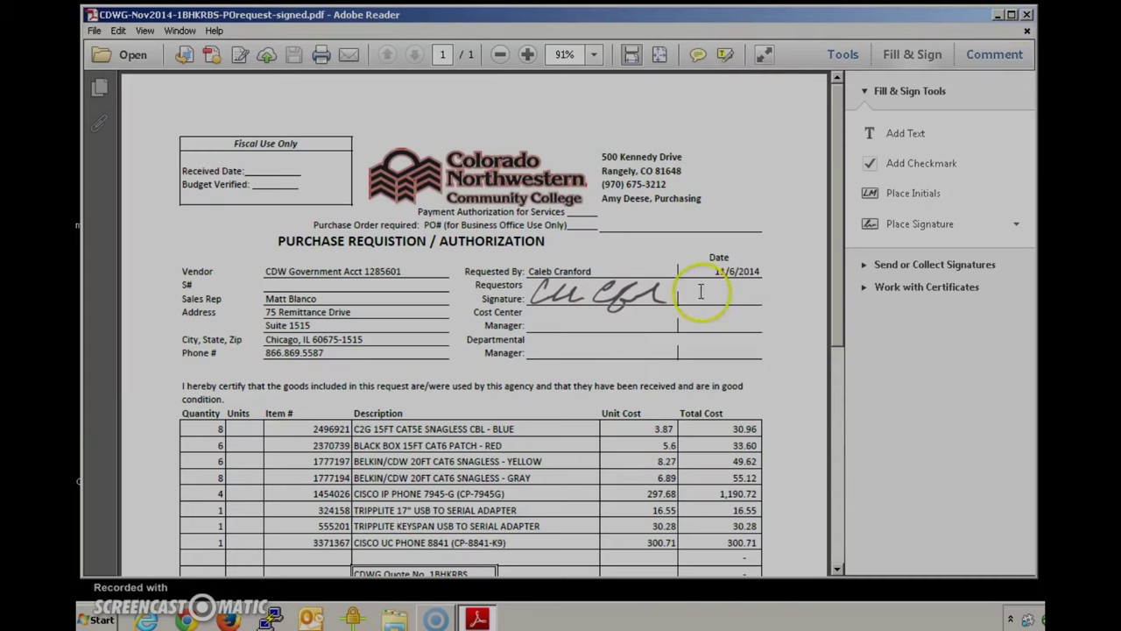
Add the text 05/19/2015 in the date field beside the requestor's signature and save the signed PDF
click(909, 136)
click(701, 290)
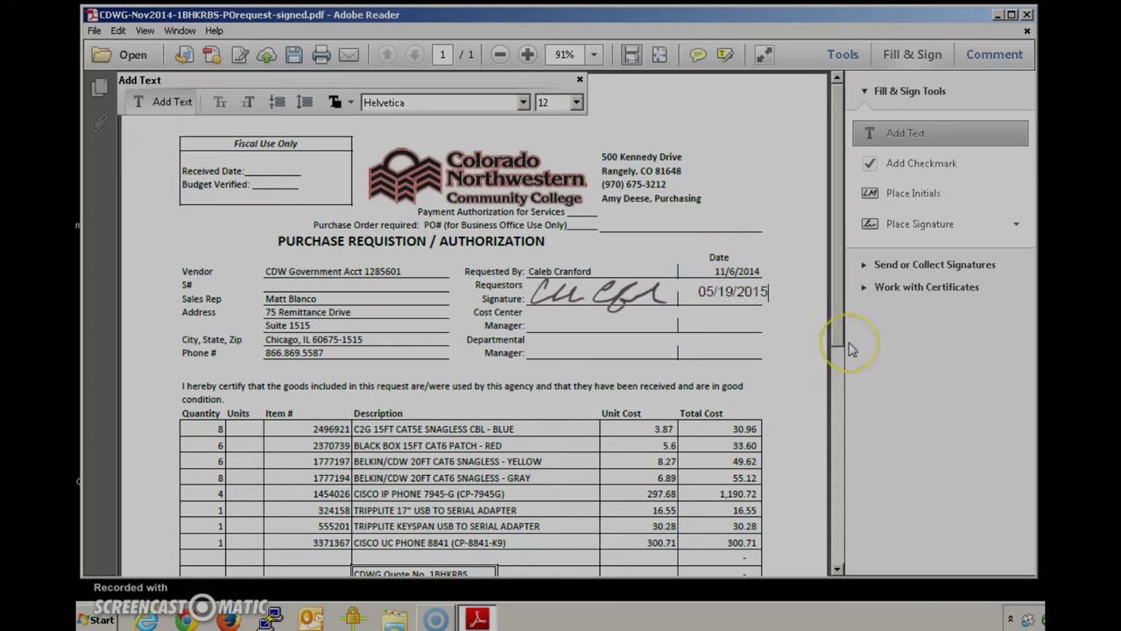
key(Return)
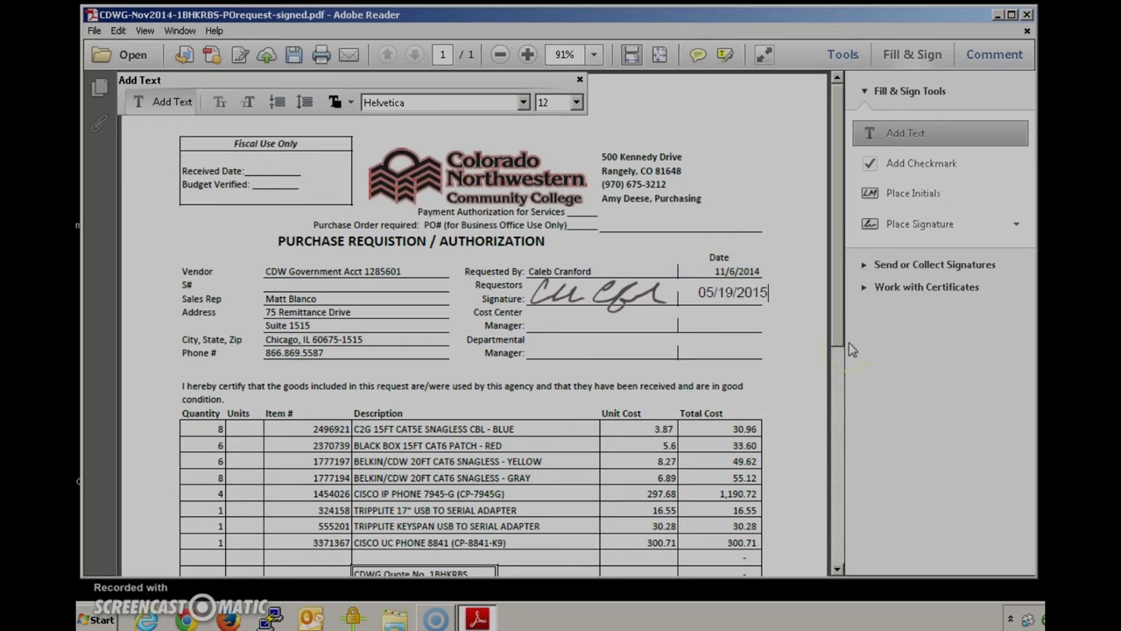
click(814, 352)
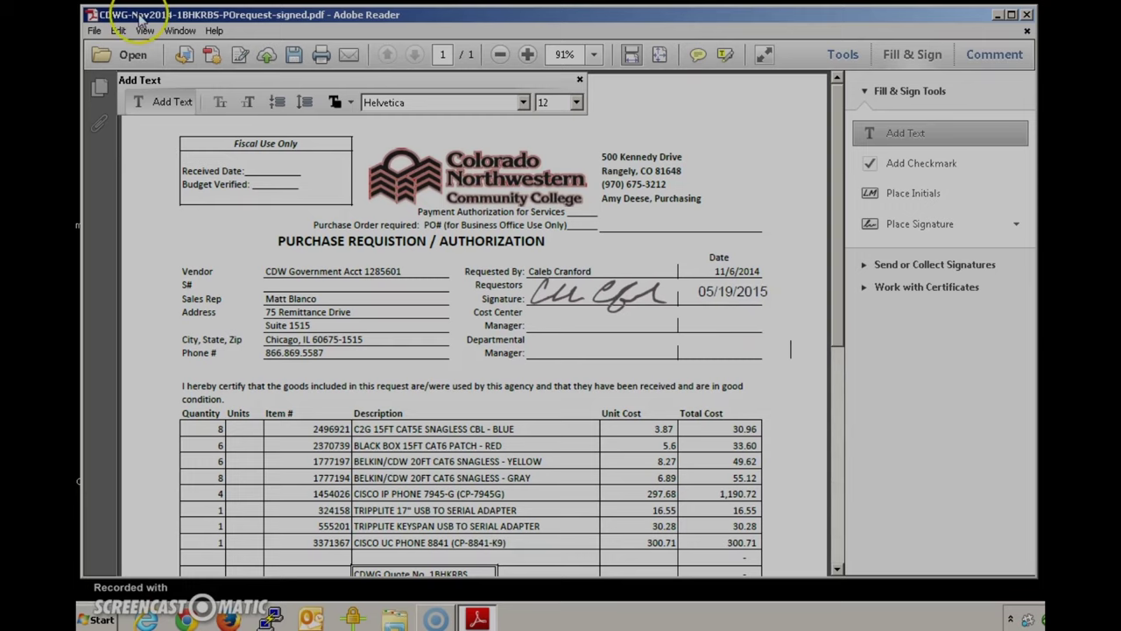
click(94, 30)
click(112, 114)
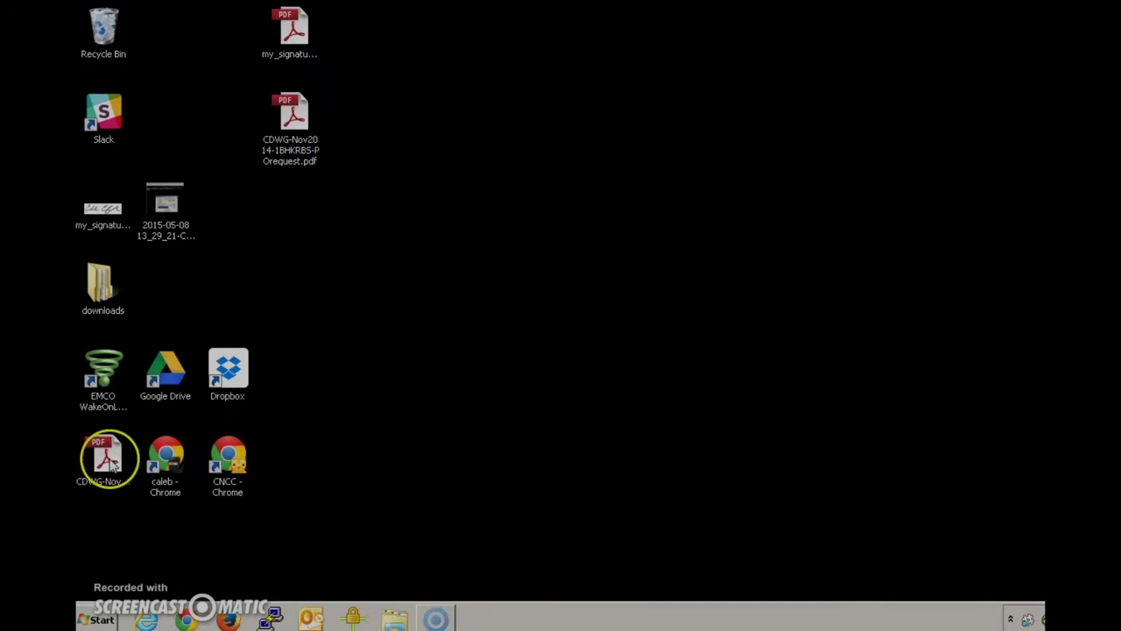
Move the signed PDF below the original request PDF on the Desktop and reopen it with the Fill & Sign tools
drag(112, 466, 294, 203)
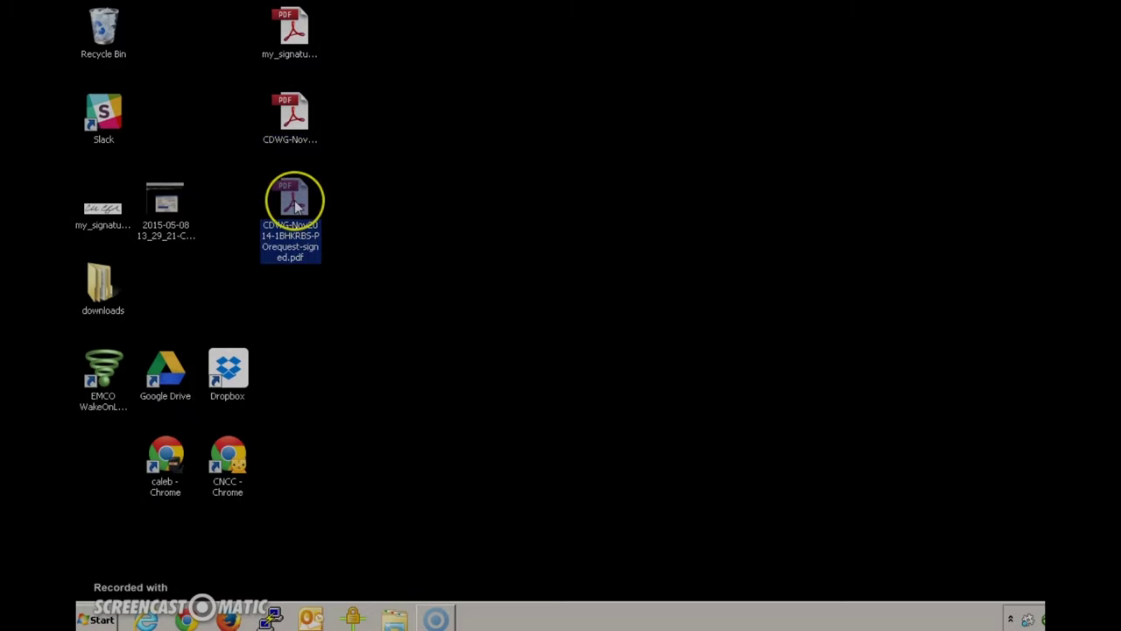
double_click(294, 203)
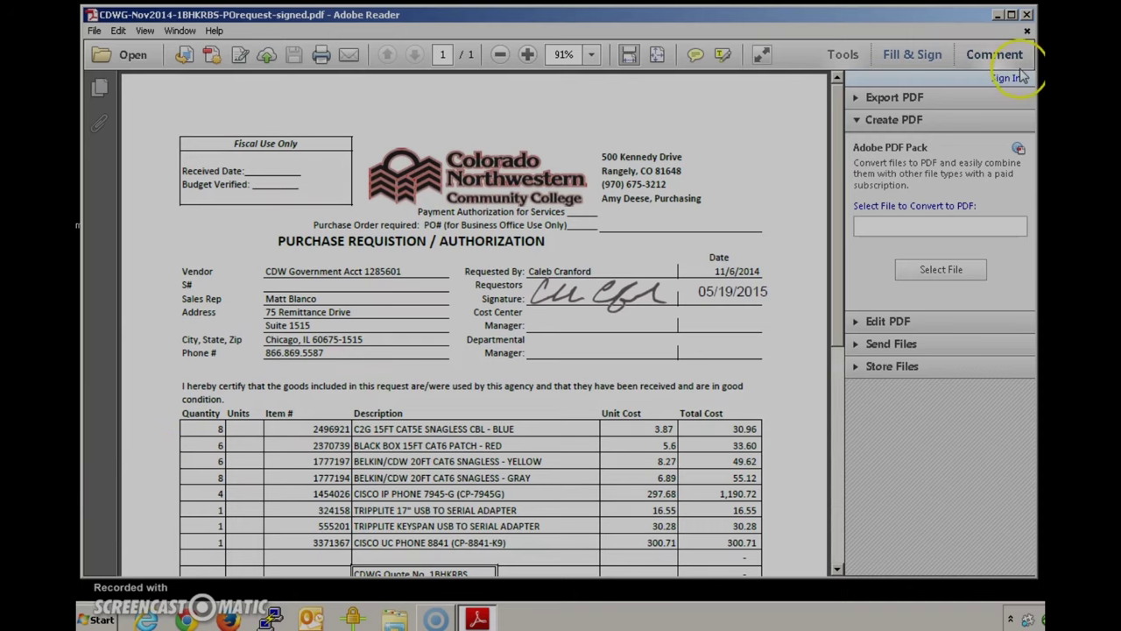
click(919, 54)
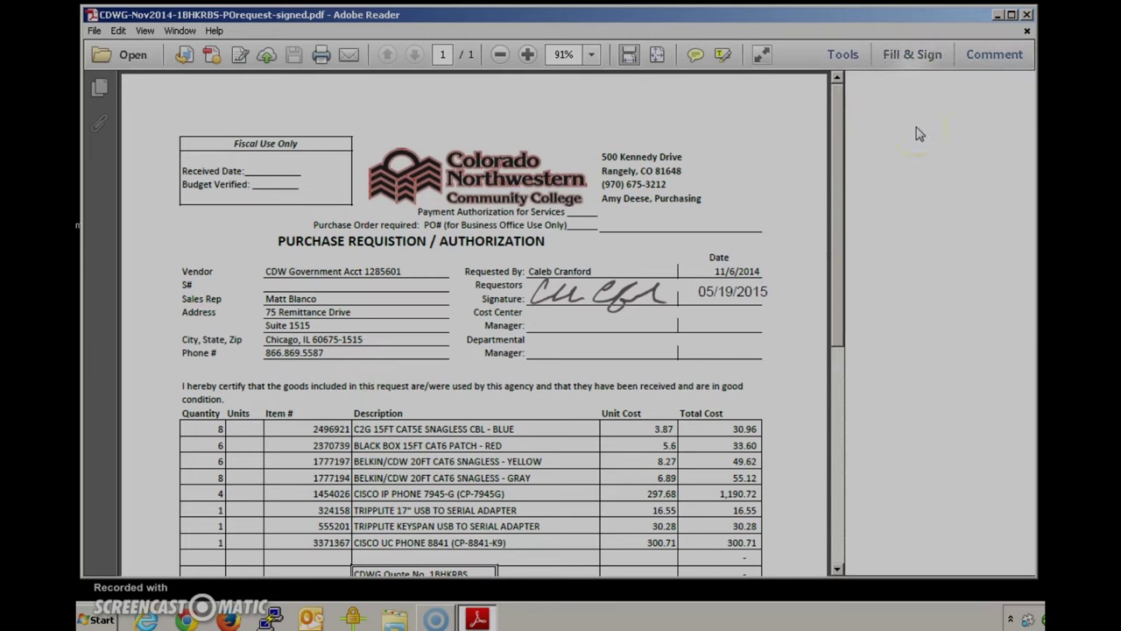